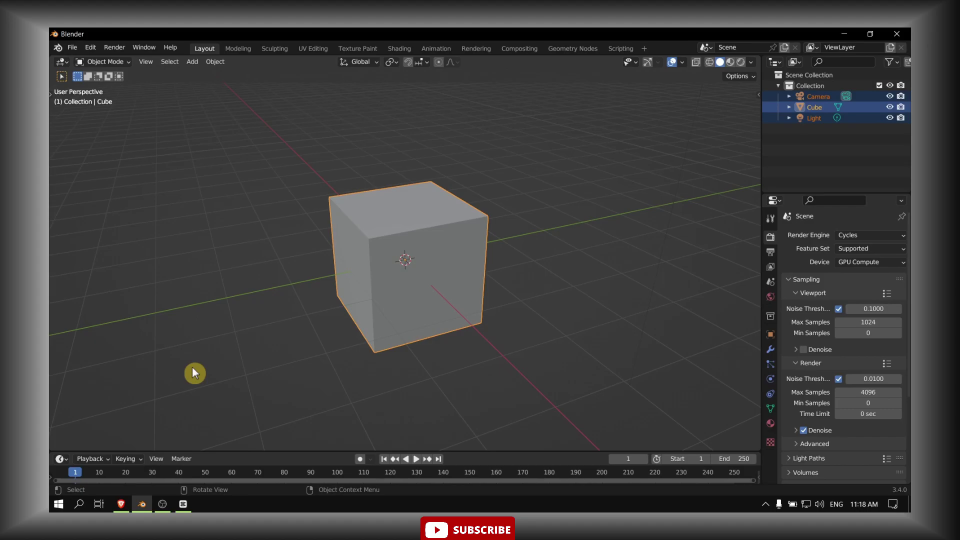
- Bring up the cube's context menu, then deselect and reselect the cube
right_click(192, 373)
click(300, 277)
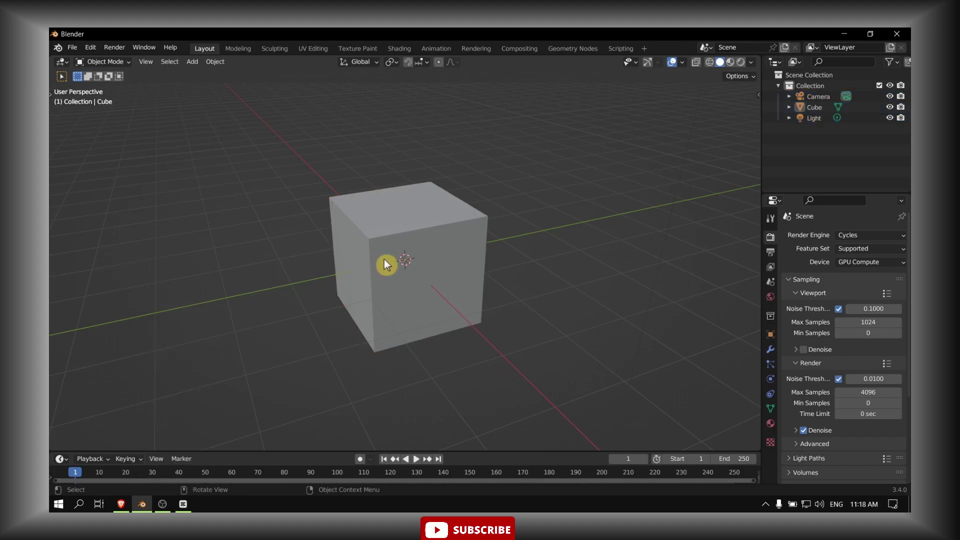
click(384, 264)
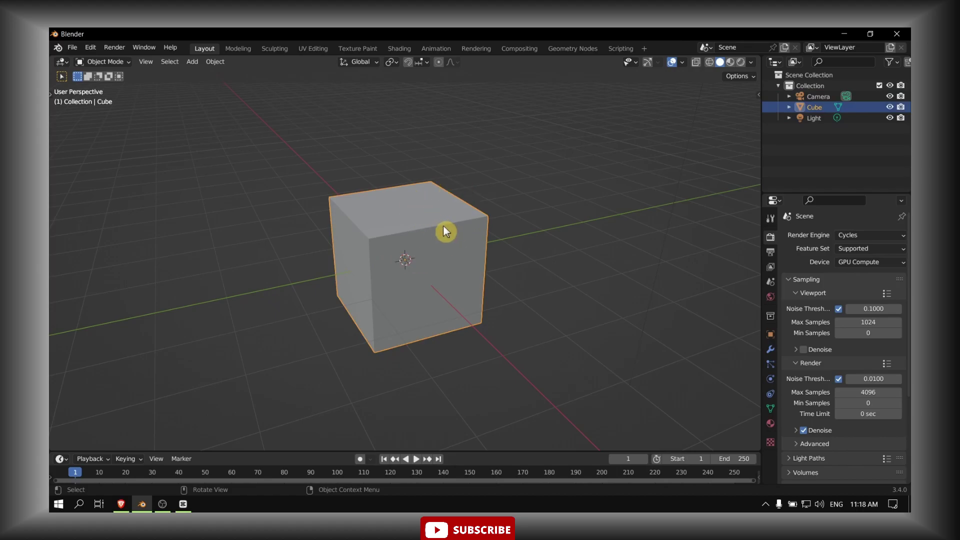
- Hide the cube with H, restore it with Alt+H, and open the Object menu
key(h)
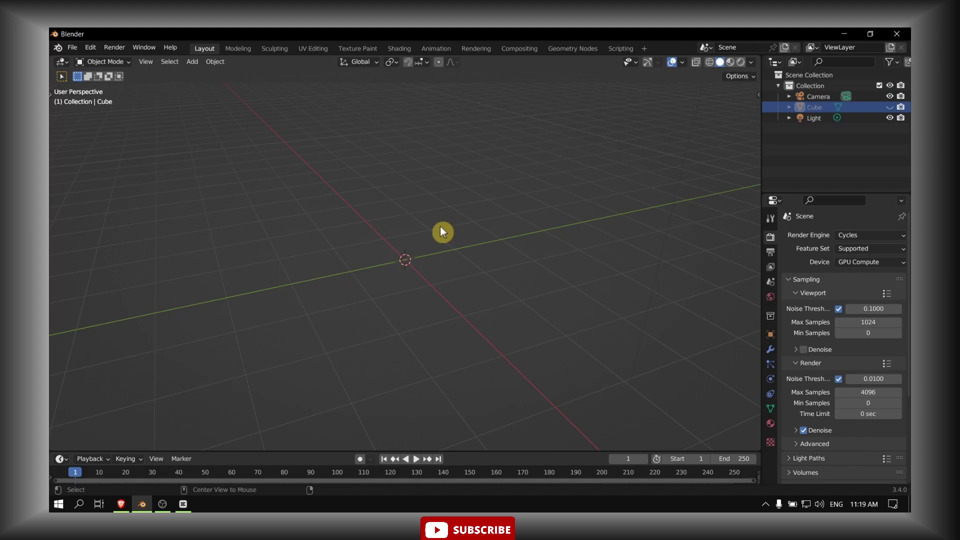
key(alt+h)
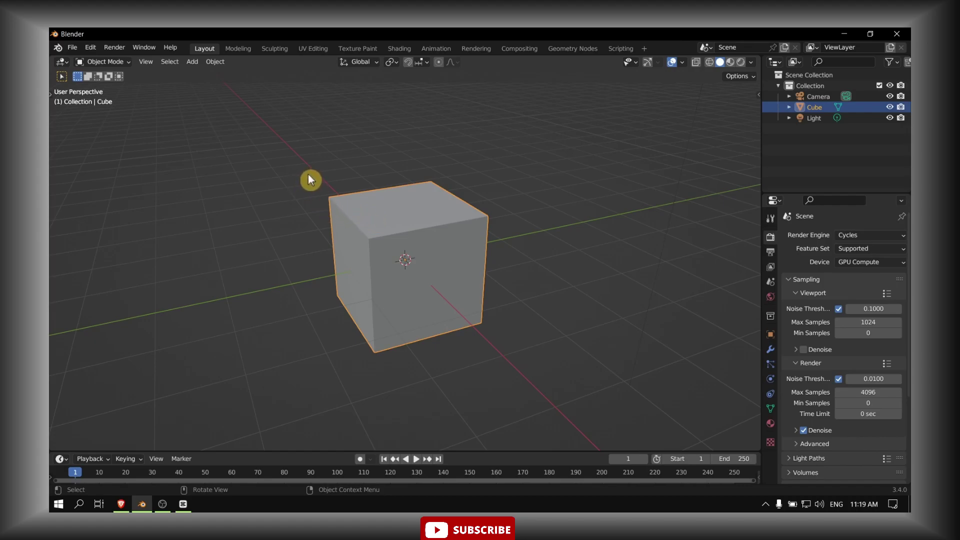
click(218, 61)
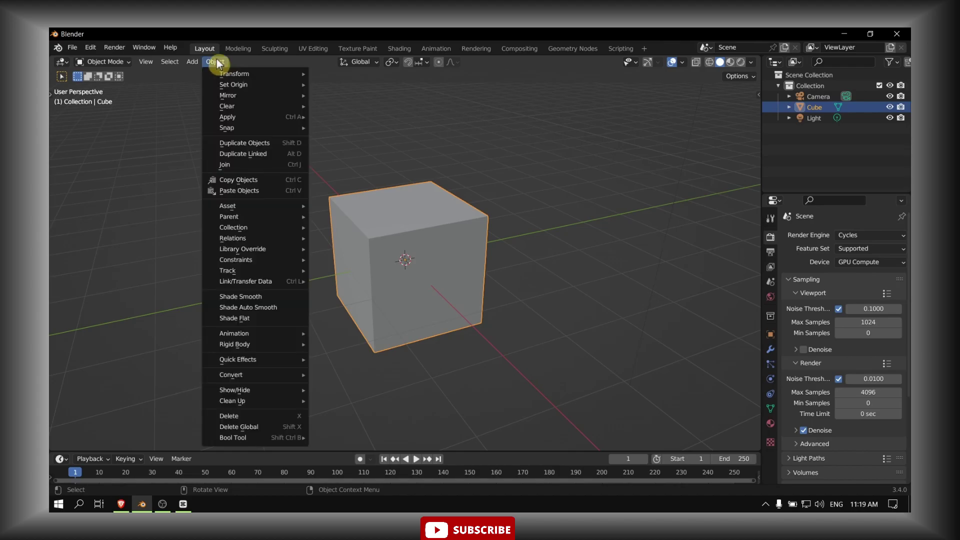